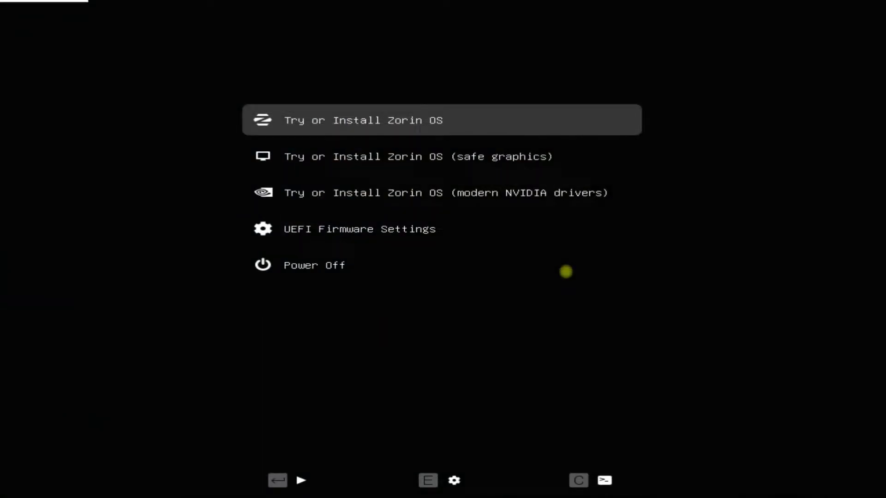
Step: Boot the standard 'Try or Install Zorin OS' entry from the GRUB menu, not safe graphics
key("Down")
key("Up")
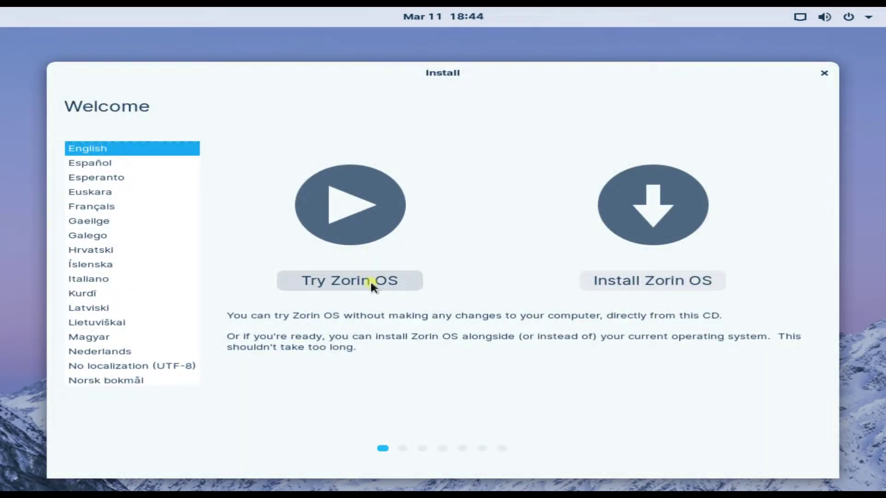
Step: Start the 'Try Zorin OS' live session and bring up the installer shortcut's options
left_click(371, 282)
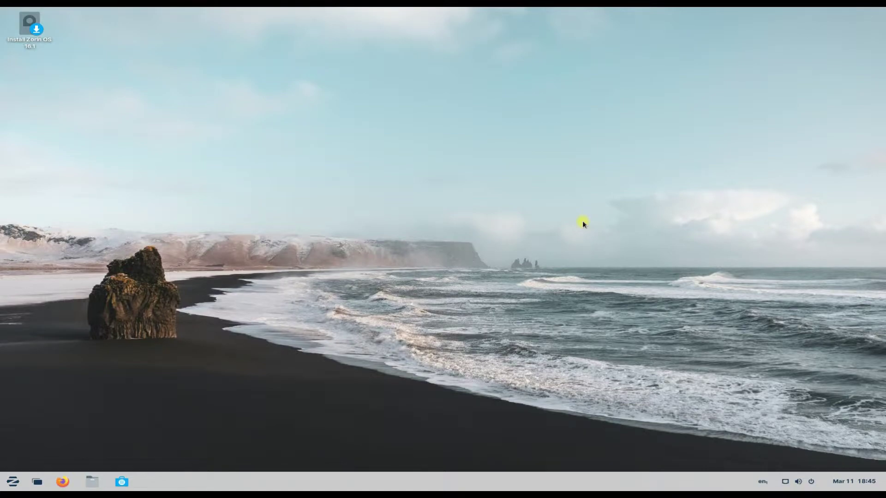
right_click(44, 28)
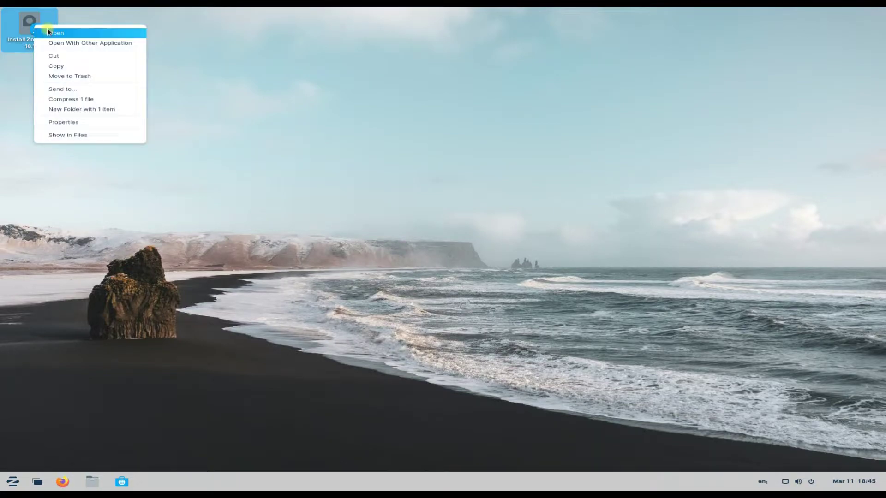
Step: Launch Install Zorin OS, keeping English and the English (US) keyboard layout
left_click(52, 32)
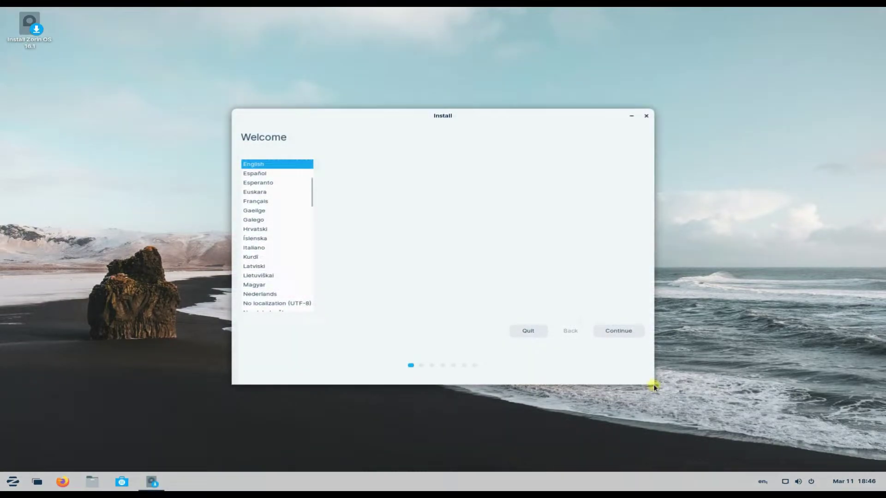
left_click(611, 330)
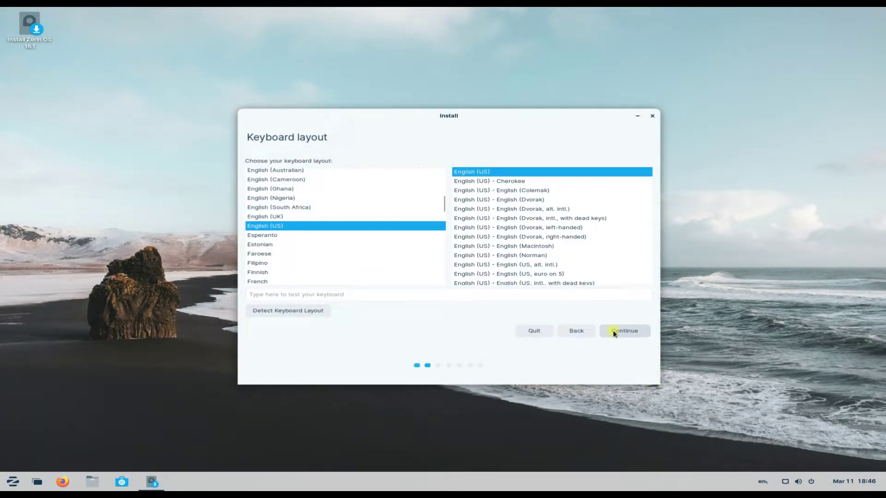
left_click(613, 332)
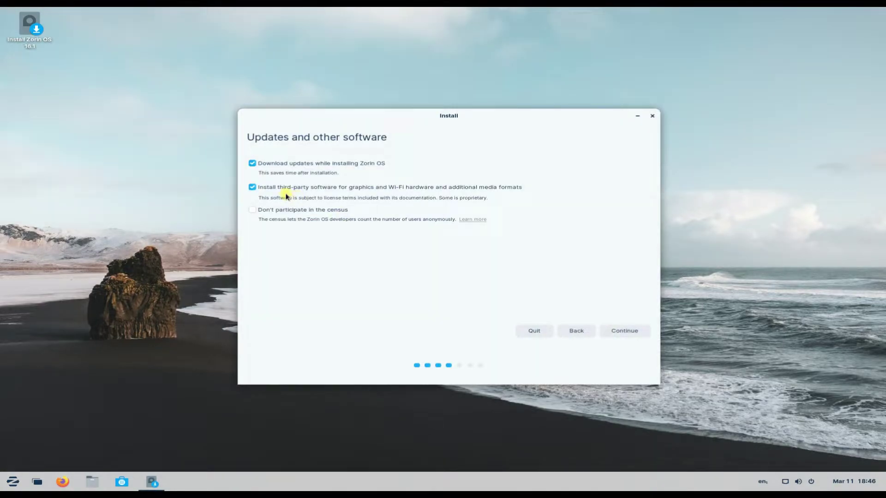
Step: Leave downloading updates and third-party software unticked and continue to Installation type
left_click(253, 187)
left_click(252, 164)
left_click(252, 163)
left_click(250, 191)
left_click(253, 164)
left_click(253, 188)
left_click(611, 329)
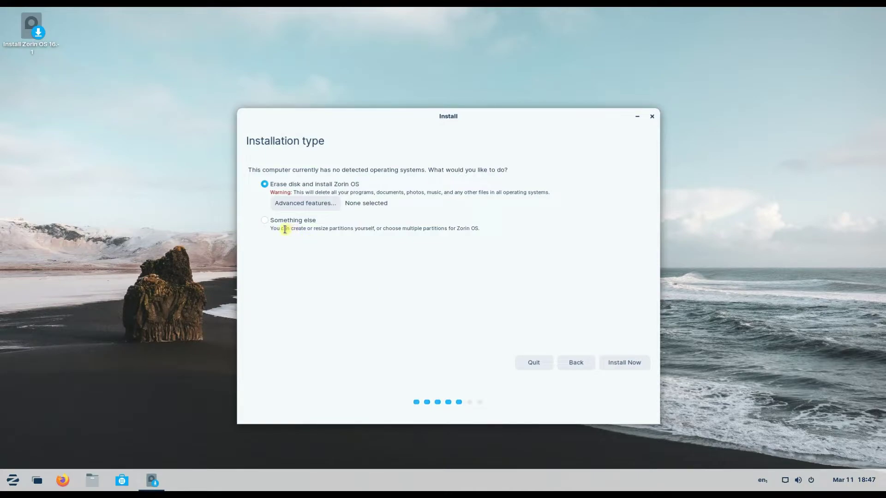
Step: Choose 'Something else' to partition /dev/sda manually in the partition editor
left_click(264, 222)
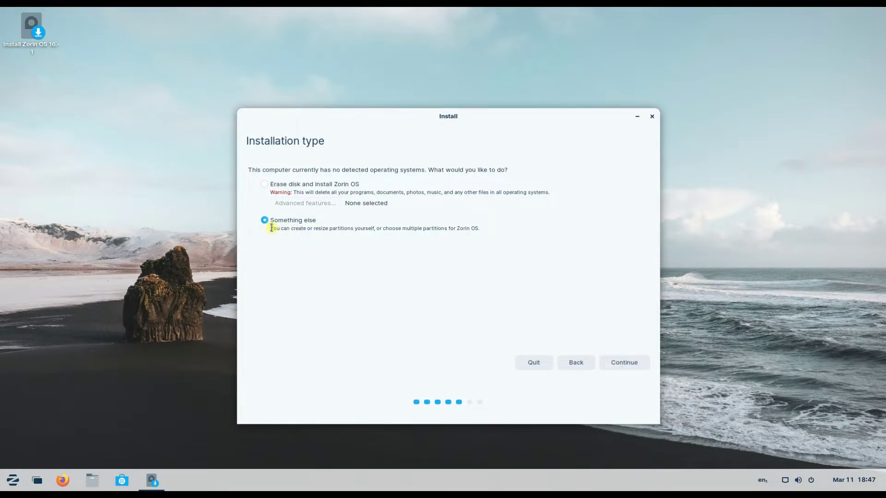
triple_click(272, 229)
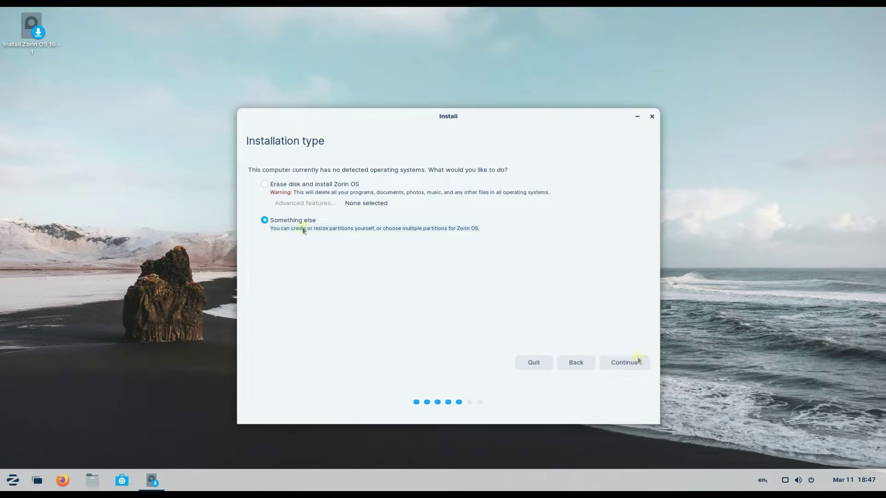
left_click(637, 362)
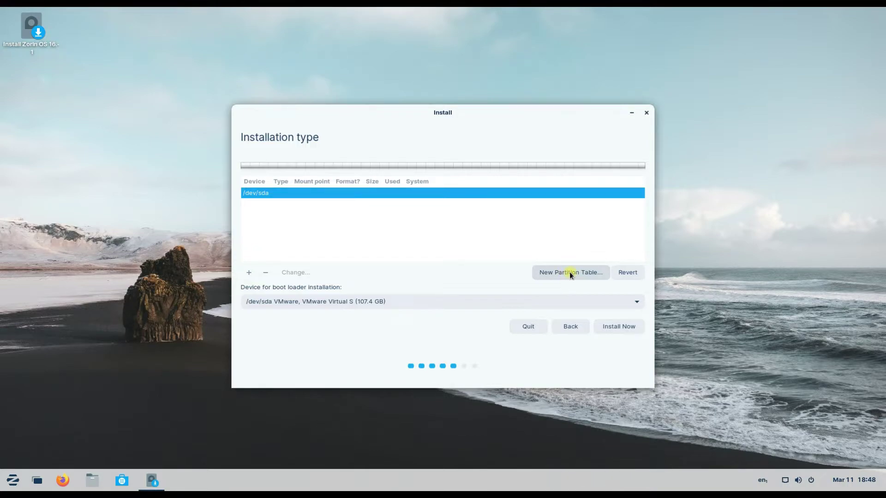
Step: Replace /dev/sda's partition table with a new empty one and select its 107374 MB free space
left_click(569, 272)
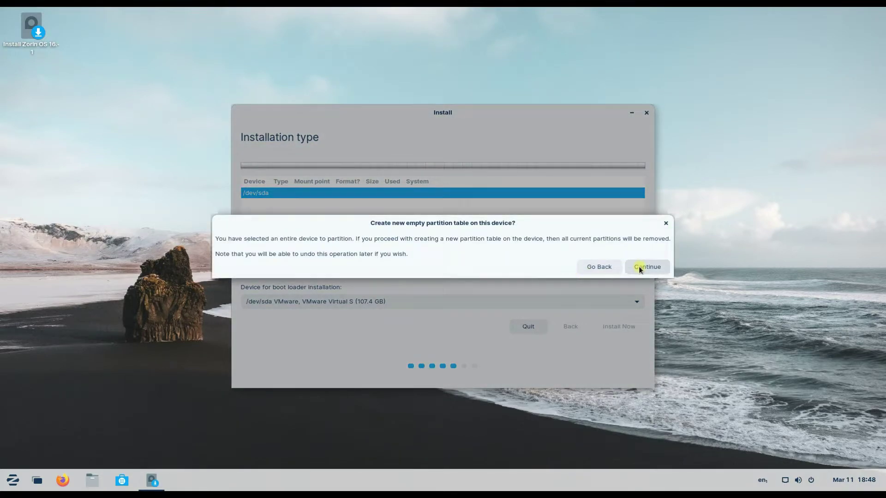
left_click(639, 269)
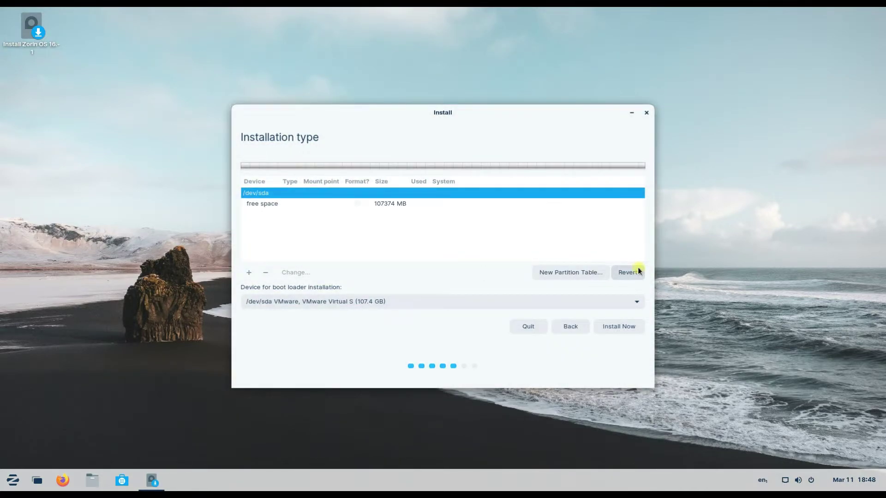
left_click(418, 204)
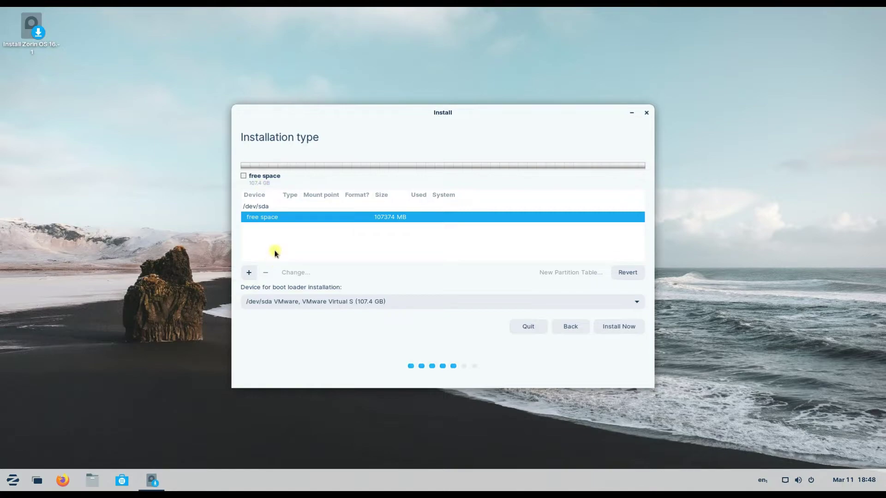
Step: Add a 512 MB EFI System Partition as /dev/sda1, then select the remaining free space
left_click(249, 273)
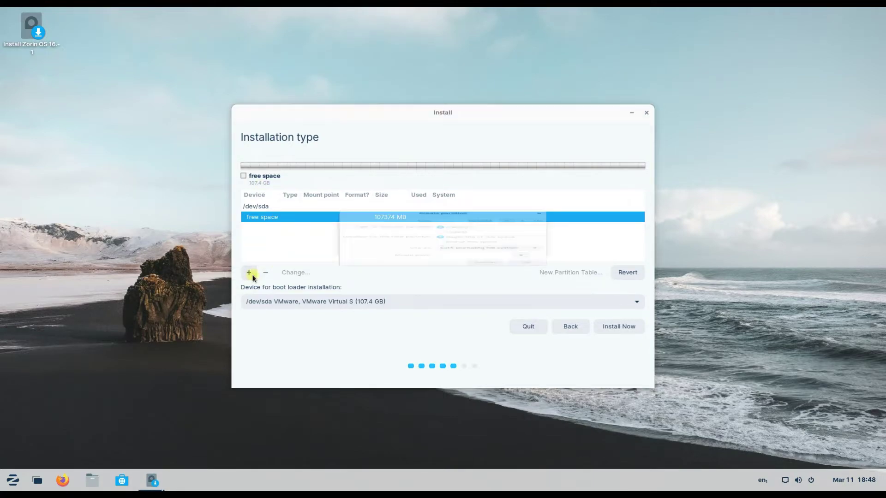
type("5")
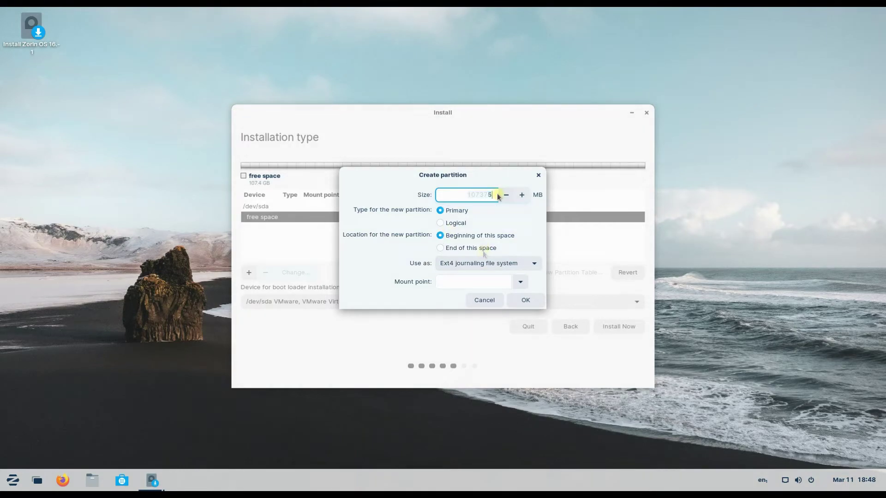
type("12")
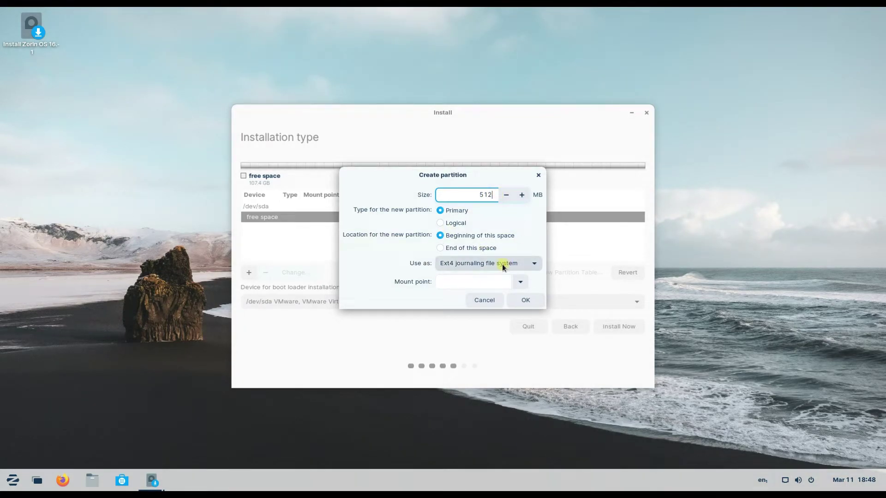
left_click(506, 262)
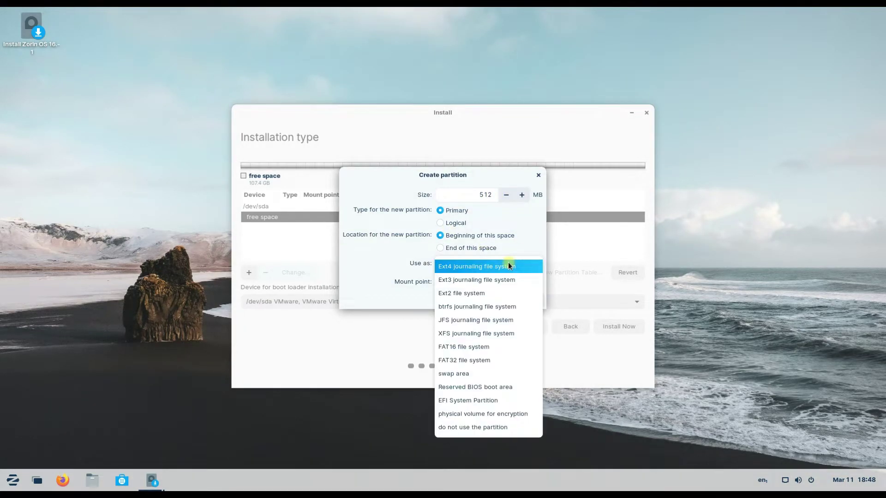
left_click(494, 401)
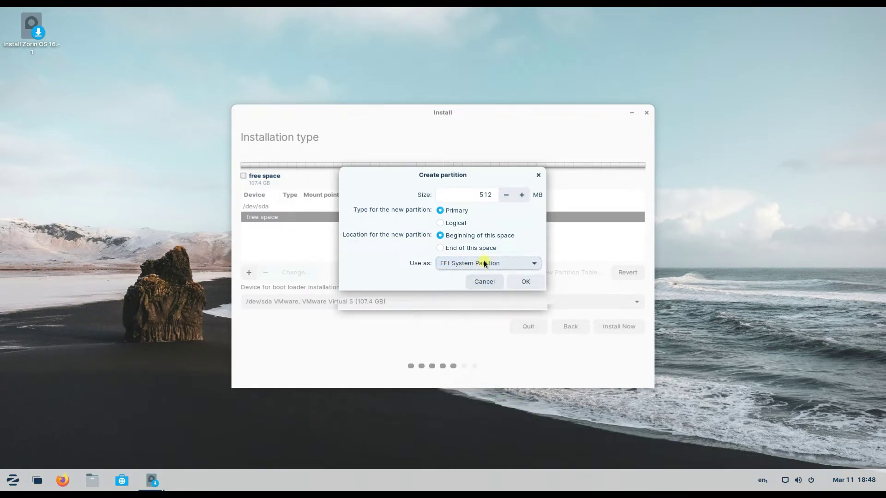
left_click(521, 282)
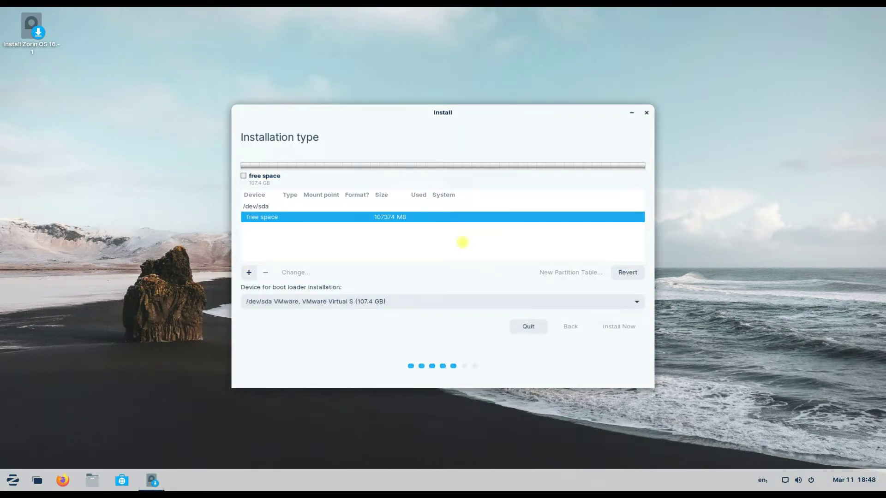
left_click(461, 241)
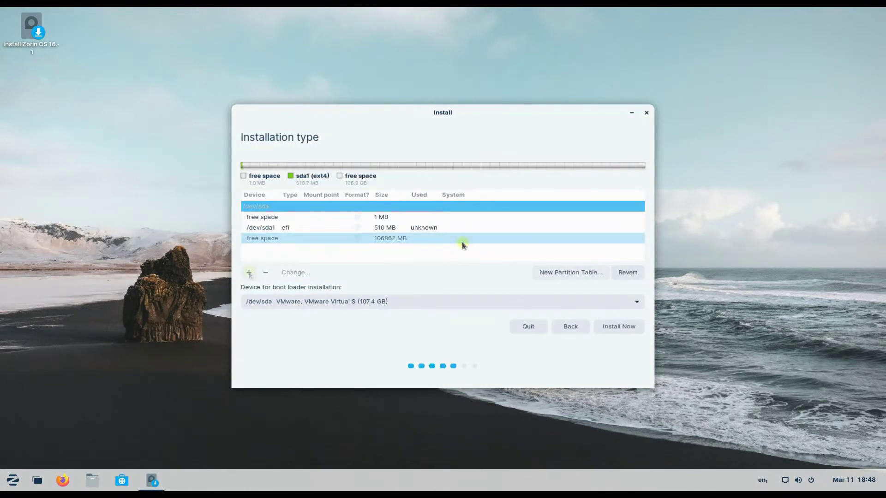
Step: Create an 8192 MB swap area partition /dev/sda2, leaving 98669 MB free
left_click(249, 273)
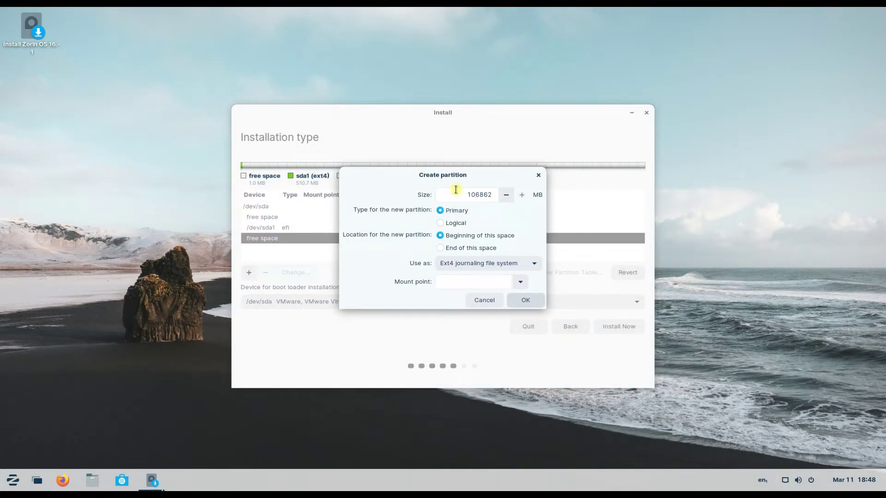
double_click(492, 194)
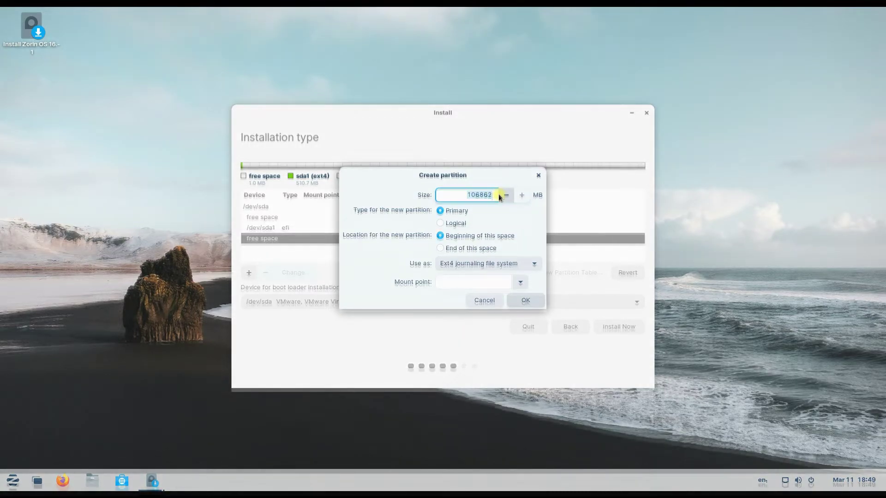
type("8192")
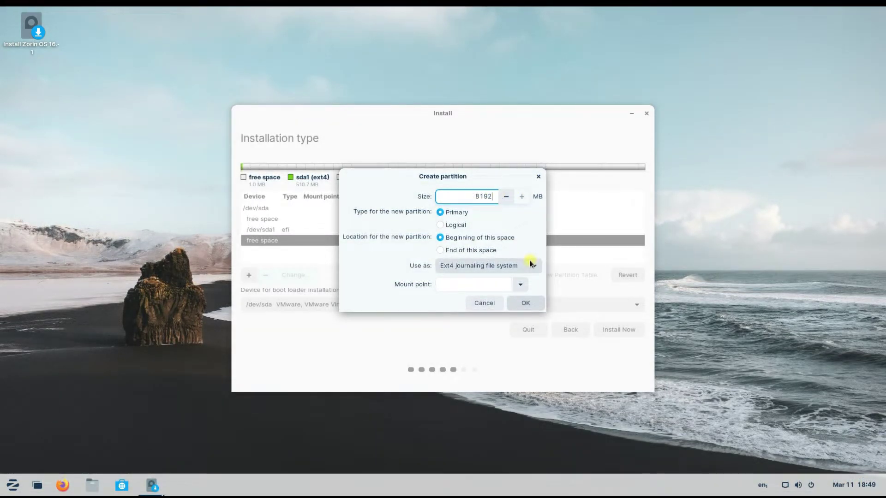
left_click(532, 262)
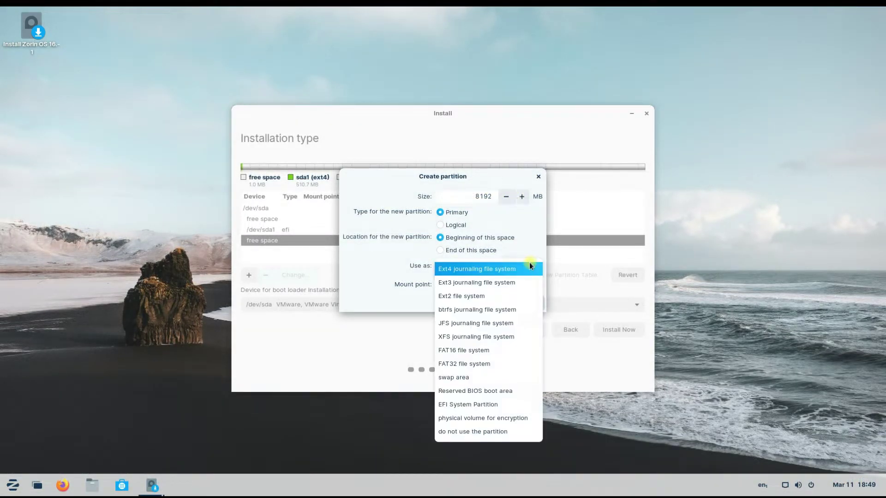
left_click(484, 378)
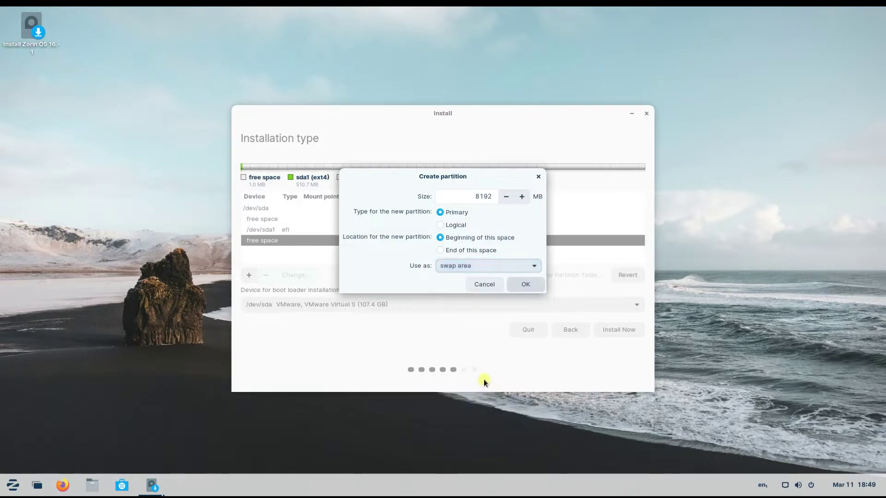
left_click(516, 285)
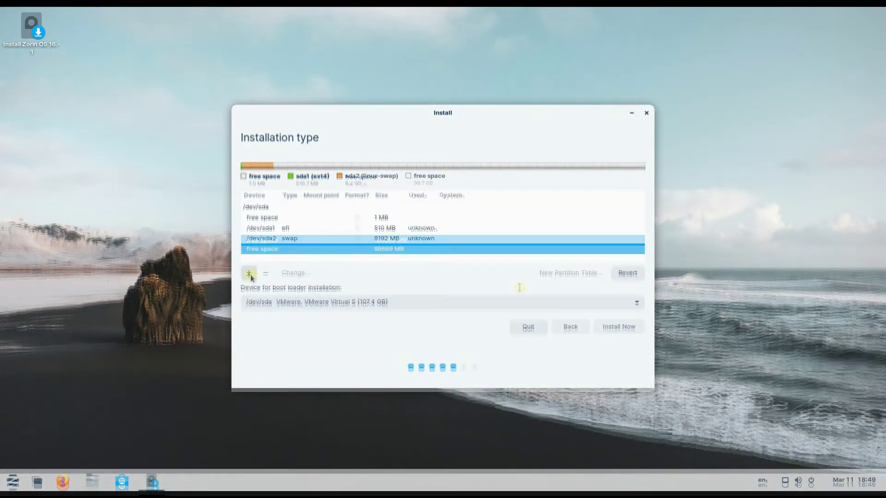
Step: Add a 40960 MB Ext4 partition /dev/sda3 with mount point /
left_click(249, 274)
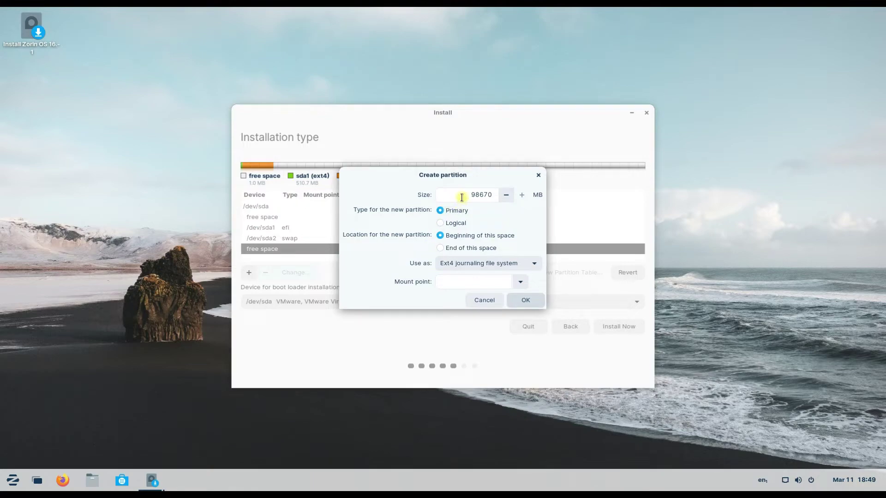
left_click_drag(463, 196, 492, 198)
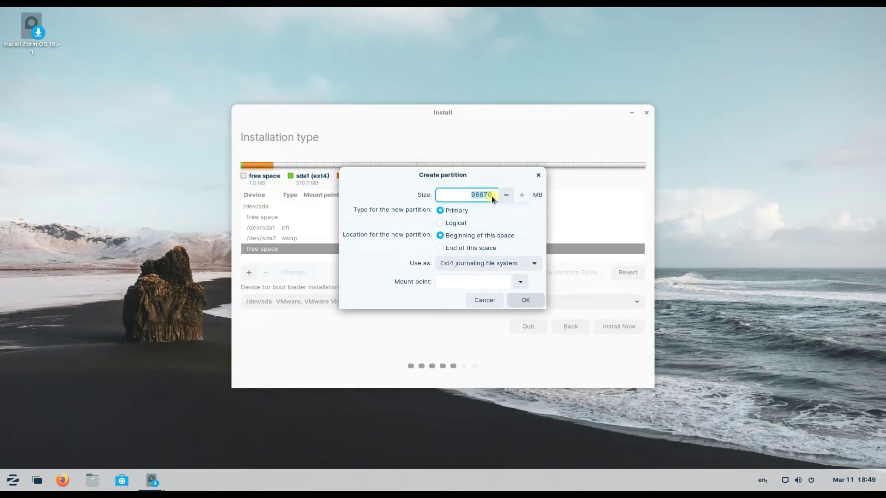
type("40")
left_click(520, 282)
left_click(451, 299)
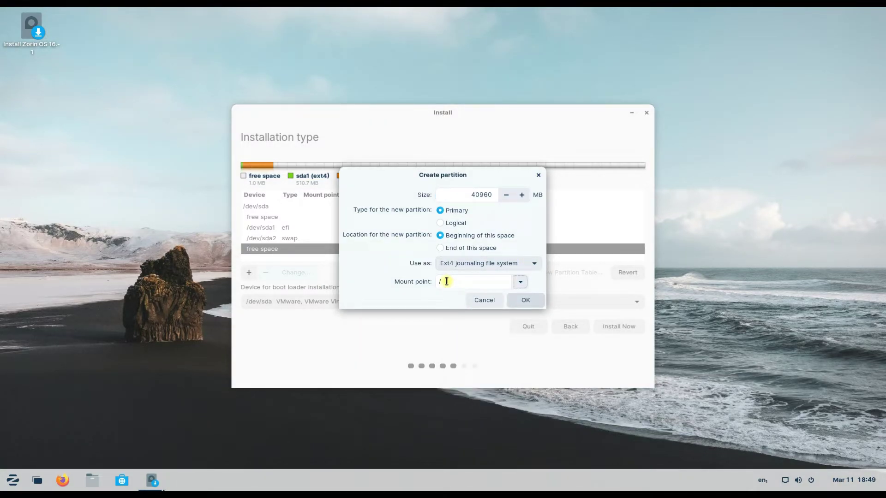
left_click(525, 299)
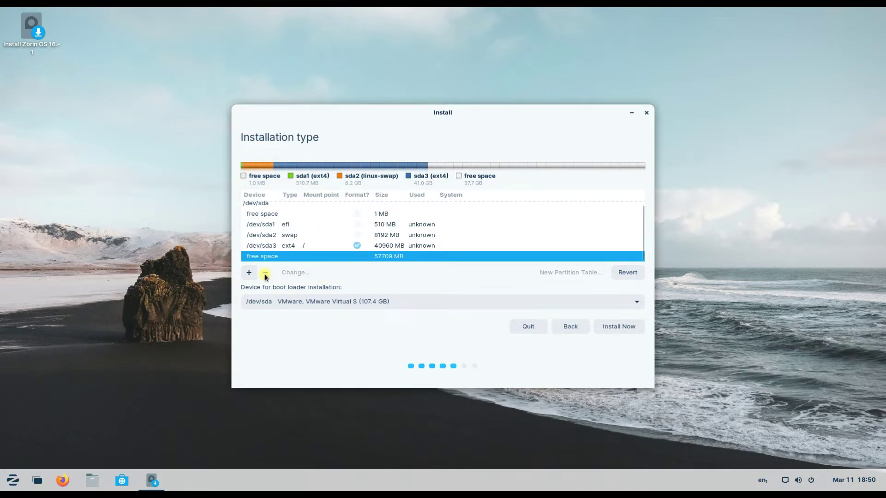
Step: Use all remaining 57708 MB for an Ext4 partition /dev/sda4 mounted at /home
left_click(249, 273)
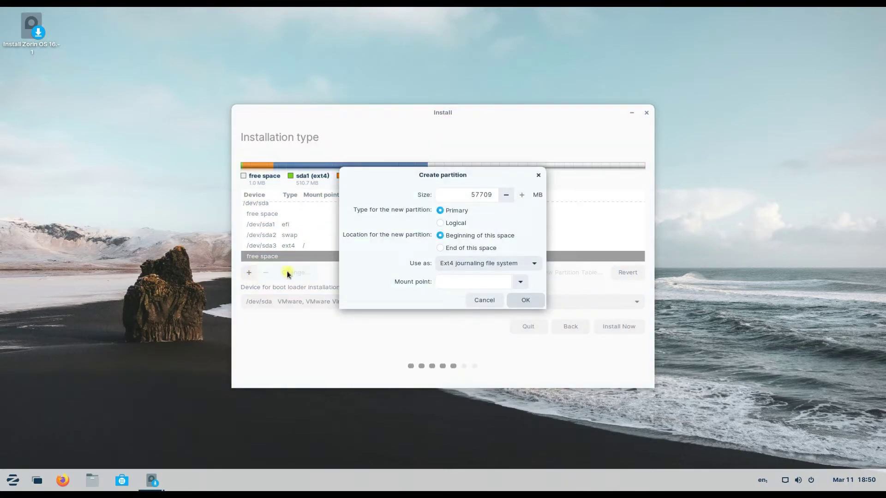
double_click(466, 194)
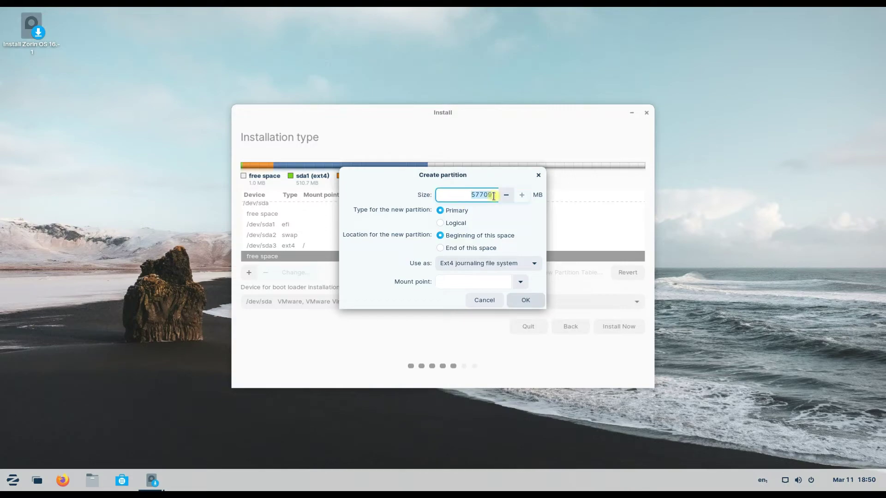
left_click(526, 284)
left_click(444, 331)
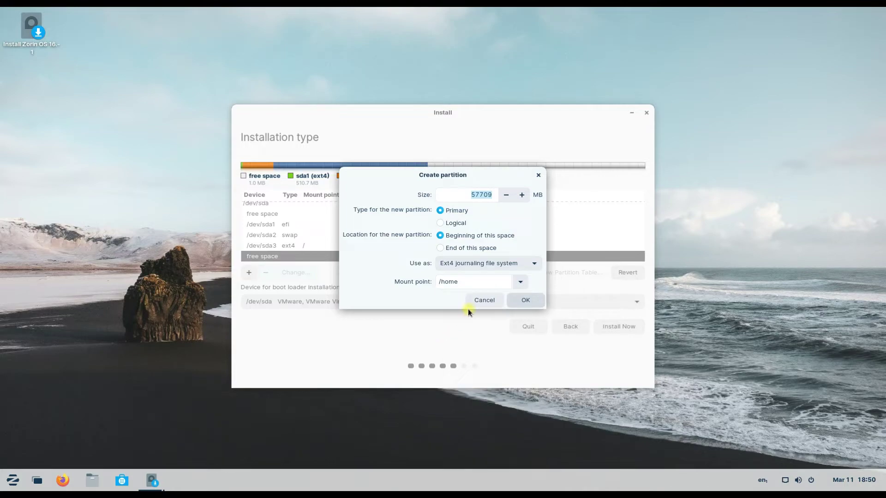
left_click(526, 301)
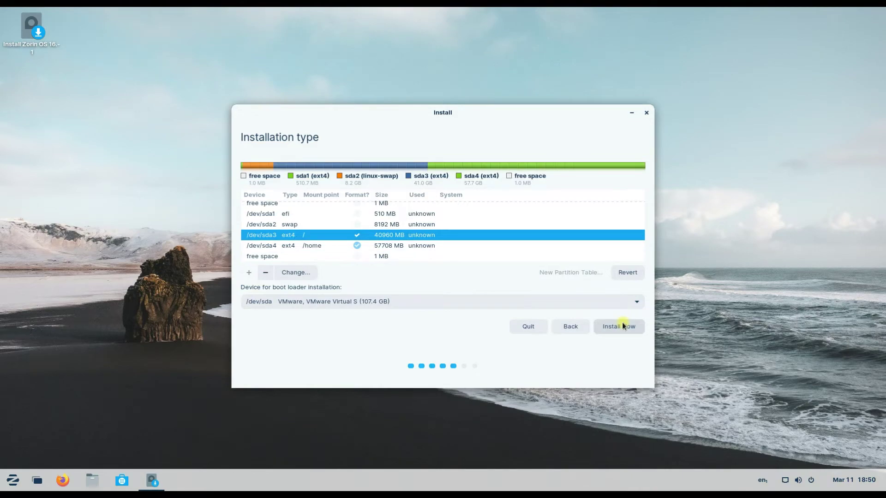
Step: Start the install, confirm writing partition changes to disk, and keep Edmonton as the location
left_click(622, 326)
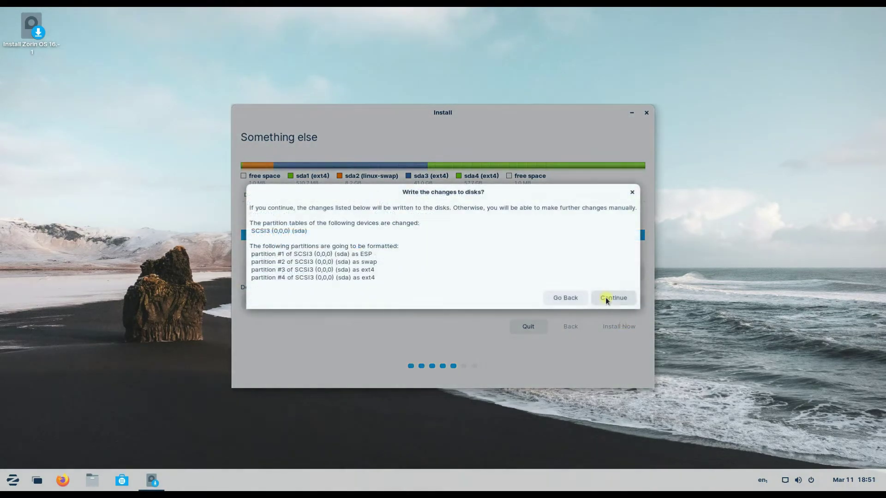
left_click(609, 298)
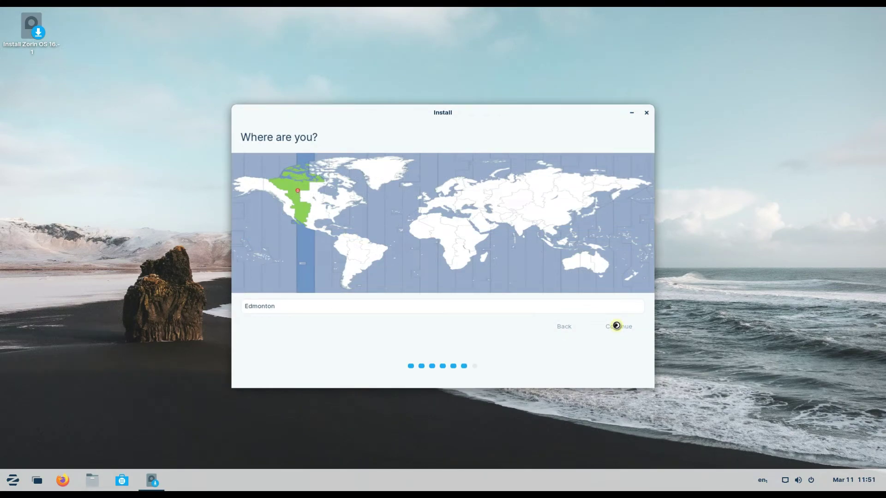
left_click(616, 326)
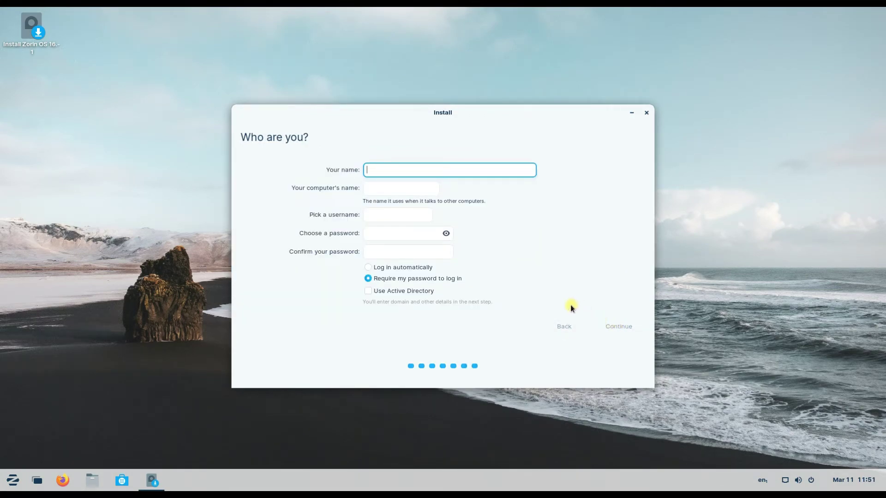
Step: Name the computer Zorin-16.1, fill in the user name and account password, and begin installing
left_click(390, 189)
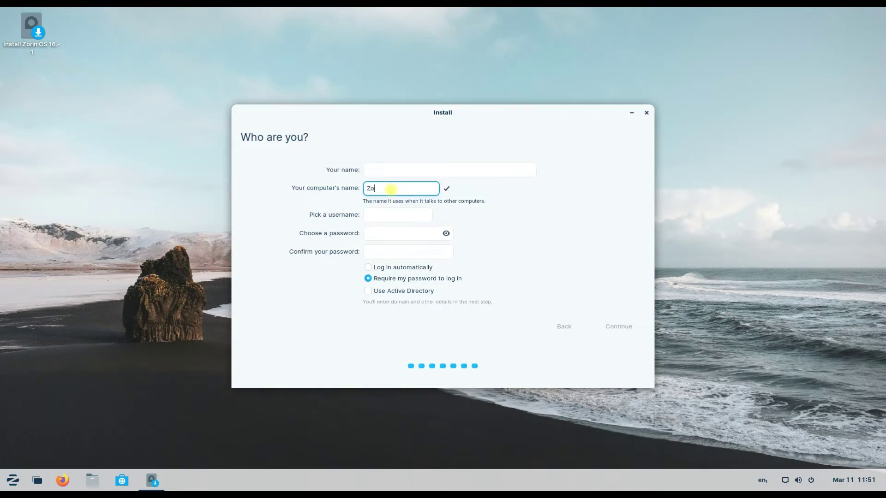
type("Zorin")
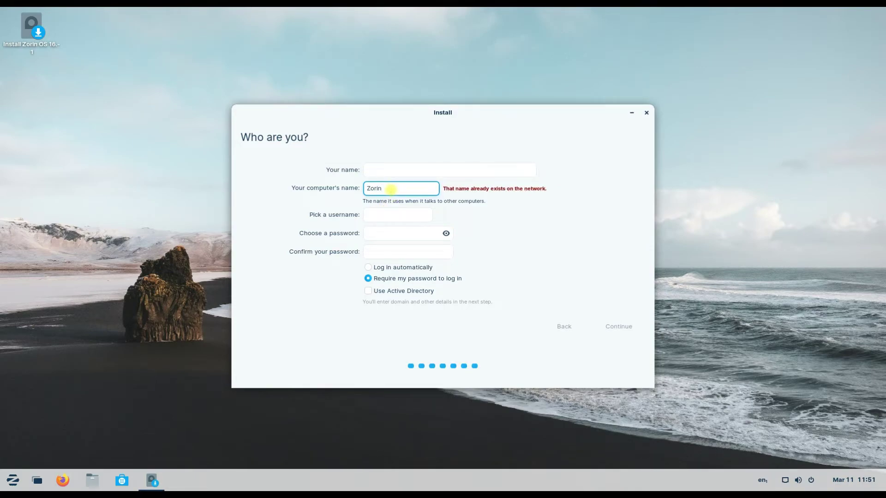
type("-16.1")
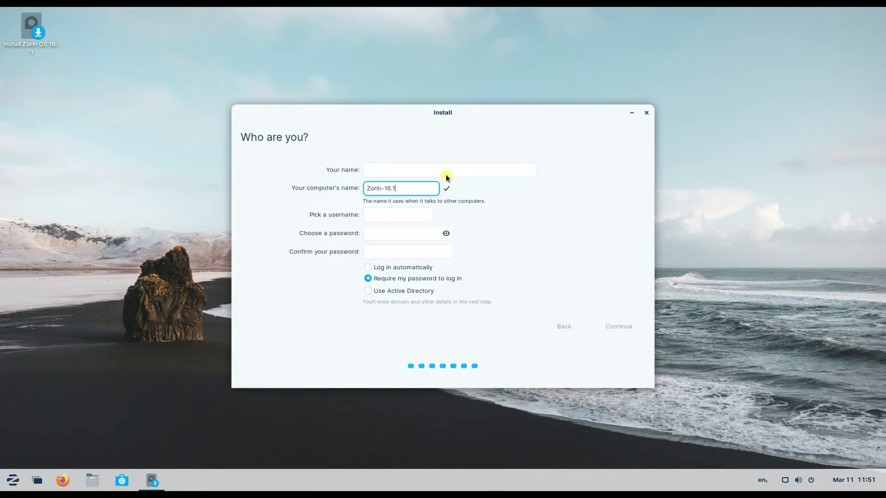
left_click(441, 170)
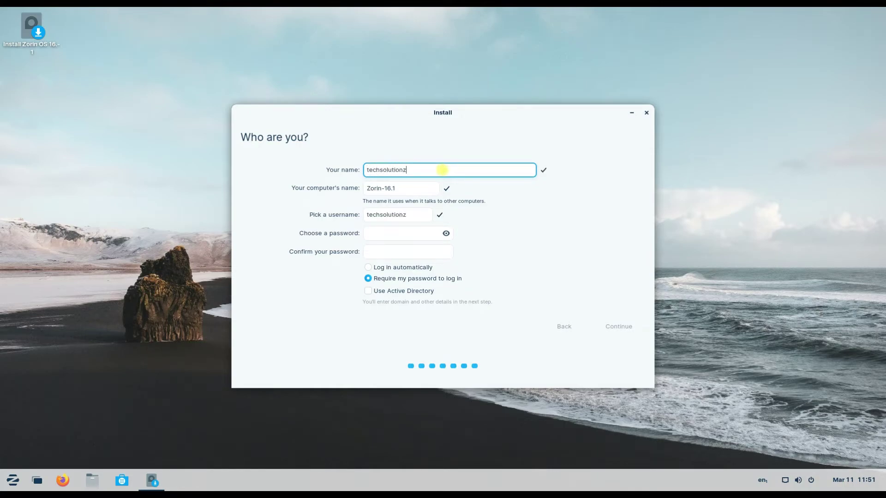
key("Tab")
key("Tab")
type("12")
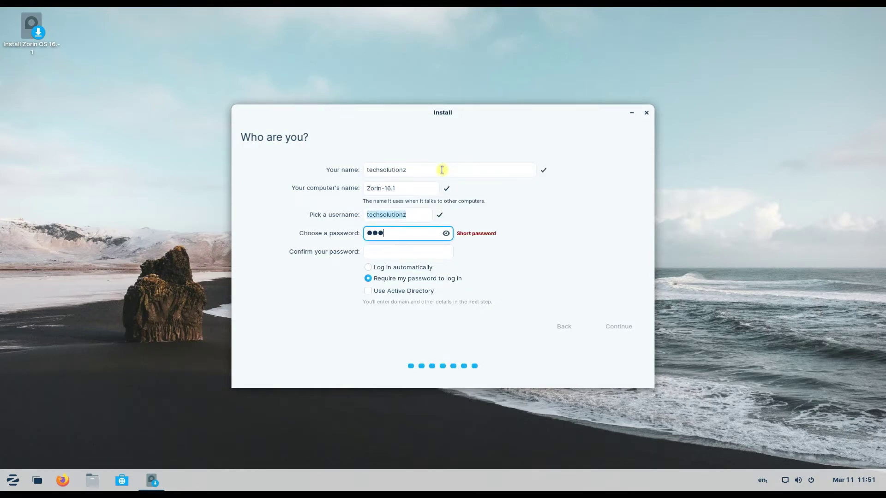
type("3456")
key("Tab")
type("123456")
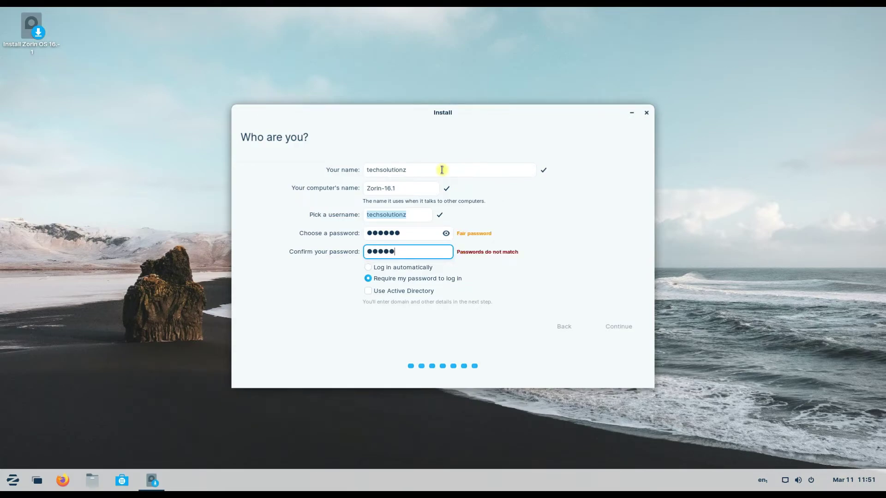
left_click(629, 328)
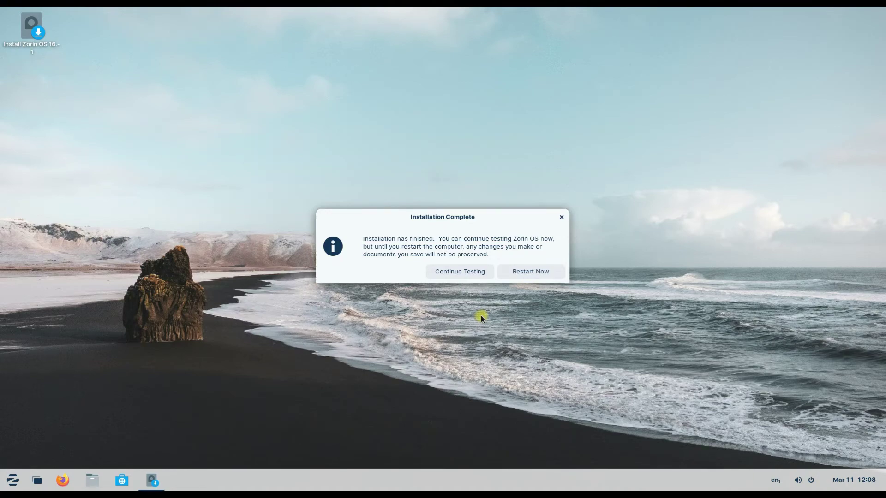
Step: Choose Restart Now in the Installation Complete dialog to boot into the installed system
left_click(529, 272)
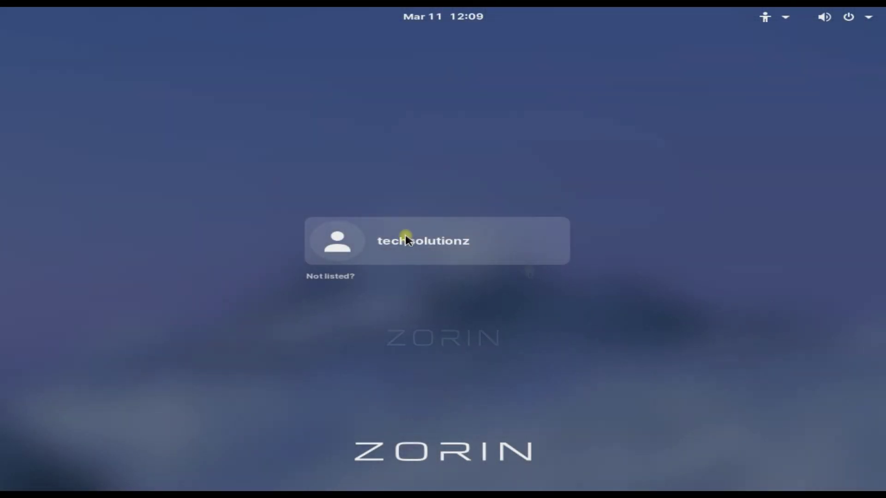
Step: Log into the new user account on the login screen with its password
left_click(406, 241)
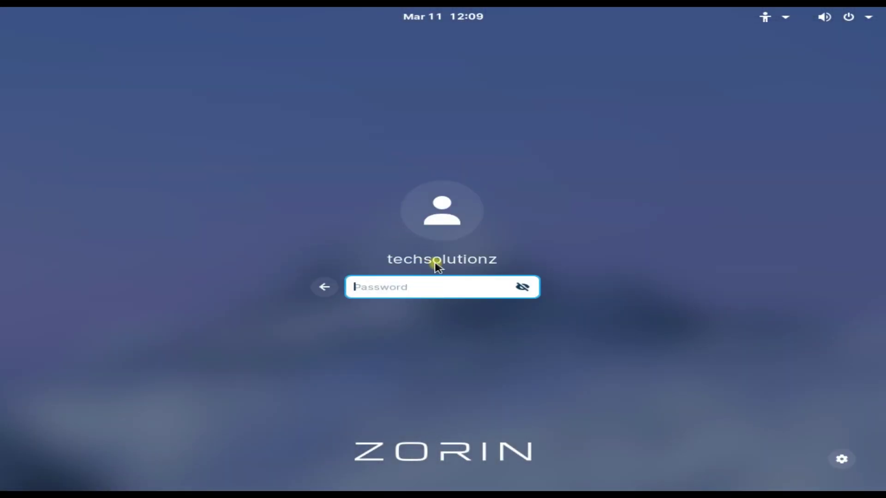
type("••")
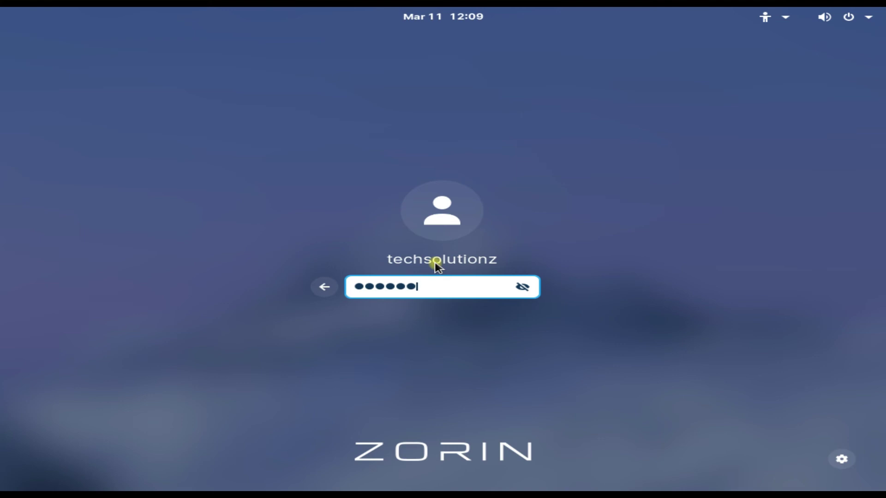
type("••••")
key("Return")
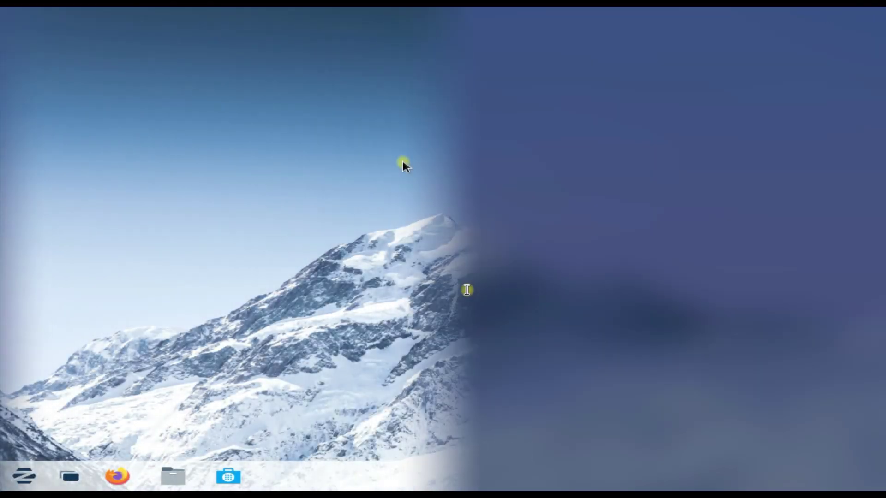